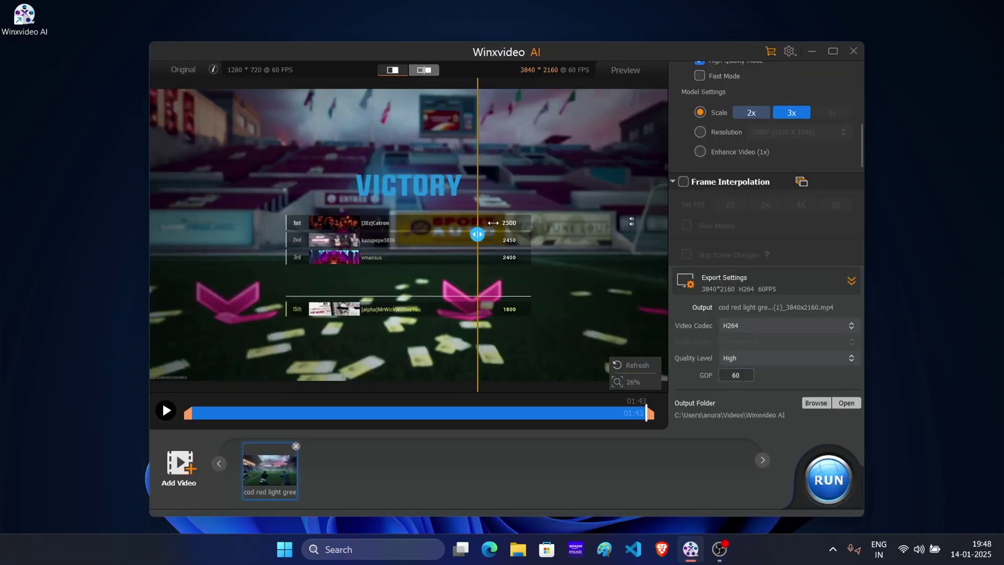
- Compare the original and upscaled preview halves, then scroll down the Winxvideo AI homepage
{"action": "left_click_drag", "start_coordinate": [478, 234], "coordinate": [379, 250]}
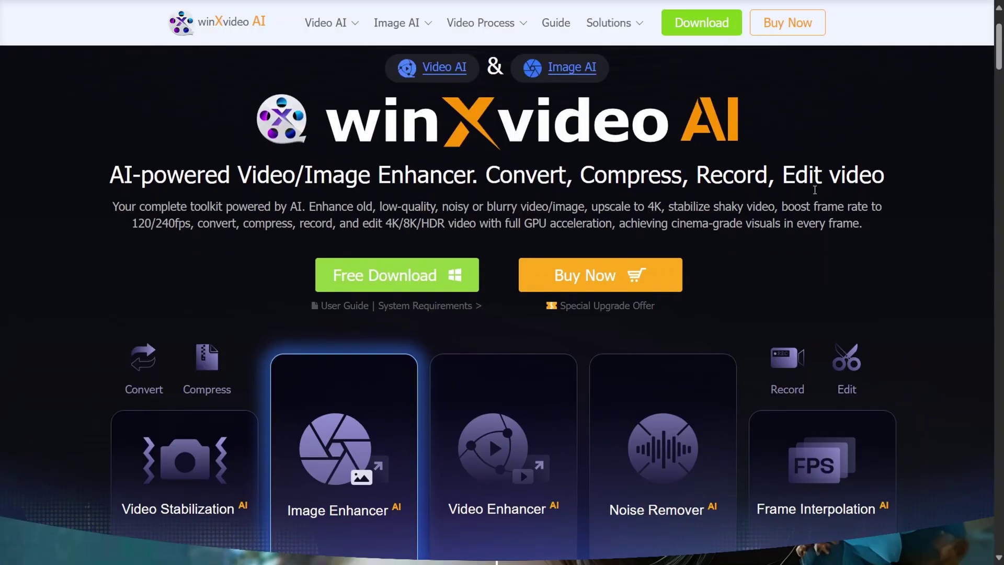
{"action": "scroll", "coordinate": [815, 195], "scroll_direction": "down", "scroll_amount": 3}
{"action": "scroll", "coordinate": [815, 194], "scroll_direction": "down", "scroll_amount": 5}
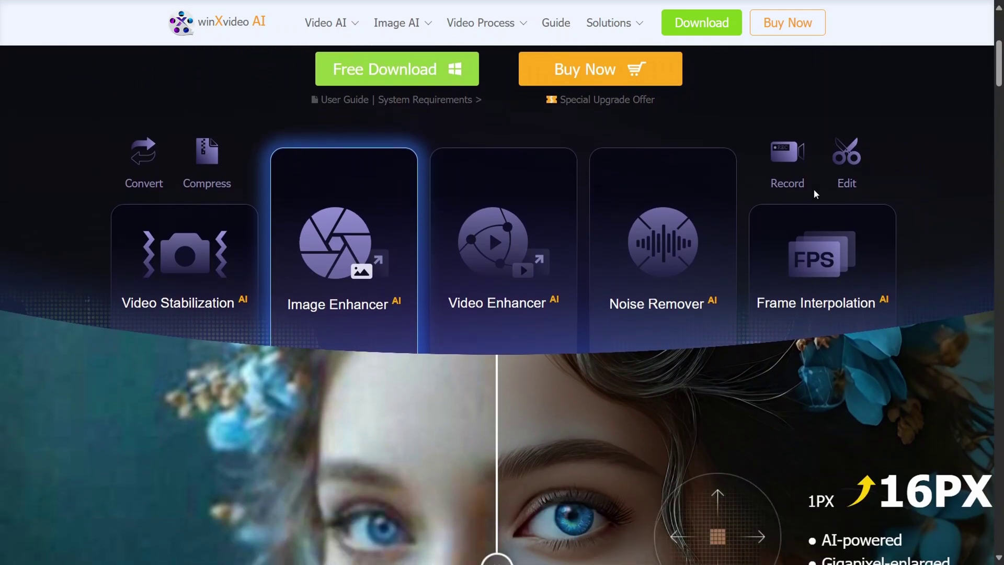
{"action": "scroll", "coordinate": [814, 189], "scroll_direction": "down", "scroll_amount": 3}
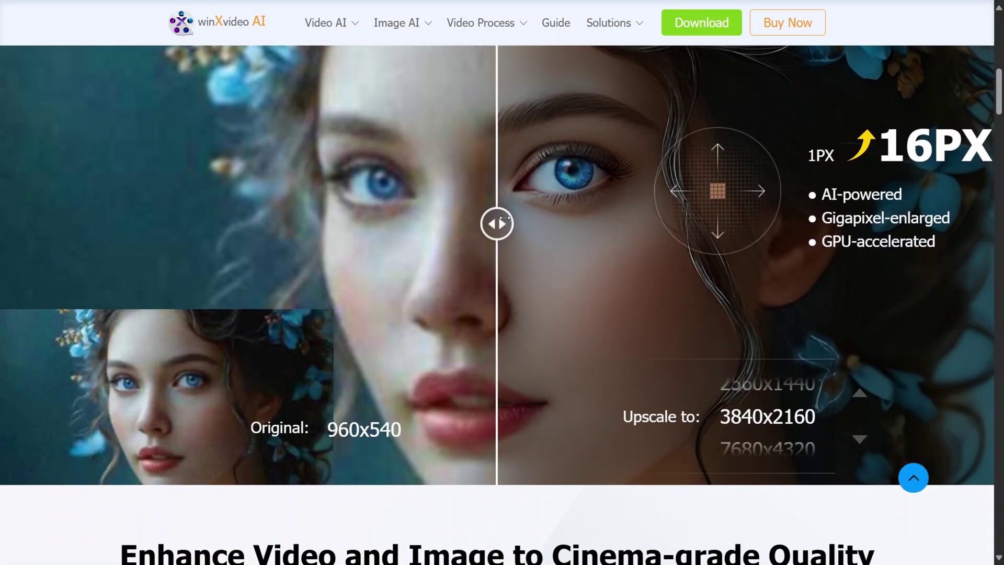
{"action": "scroll", "coordinate": [505, 217], "scroll_direction": "down", "scroll_amount": 7}
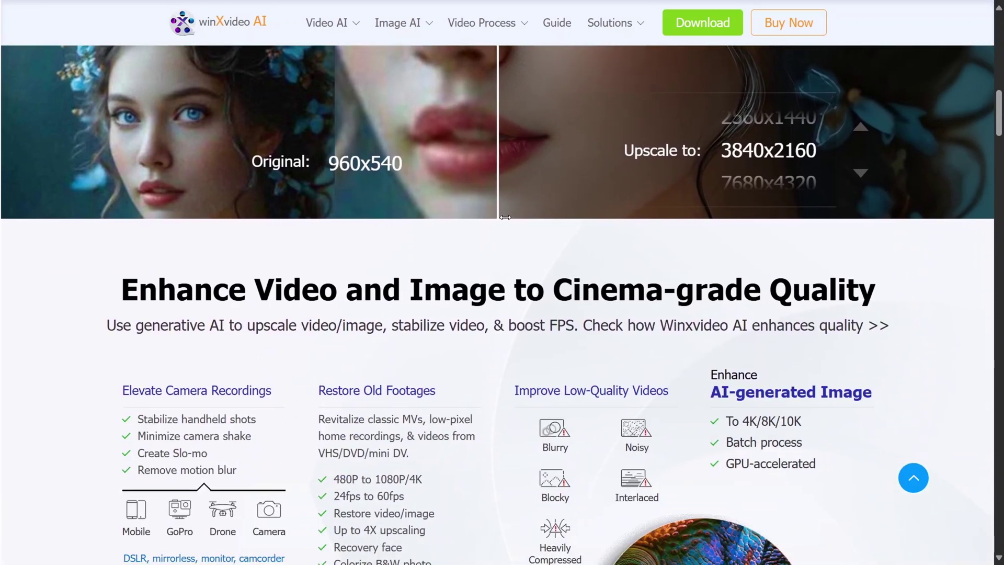
{"action": "scroll", "coordinate": [506, 217], "scroll_direction": "down", "scroll_amount": 4}
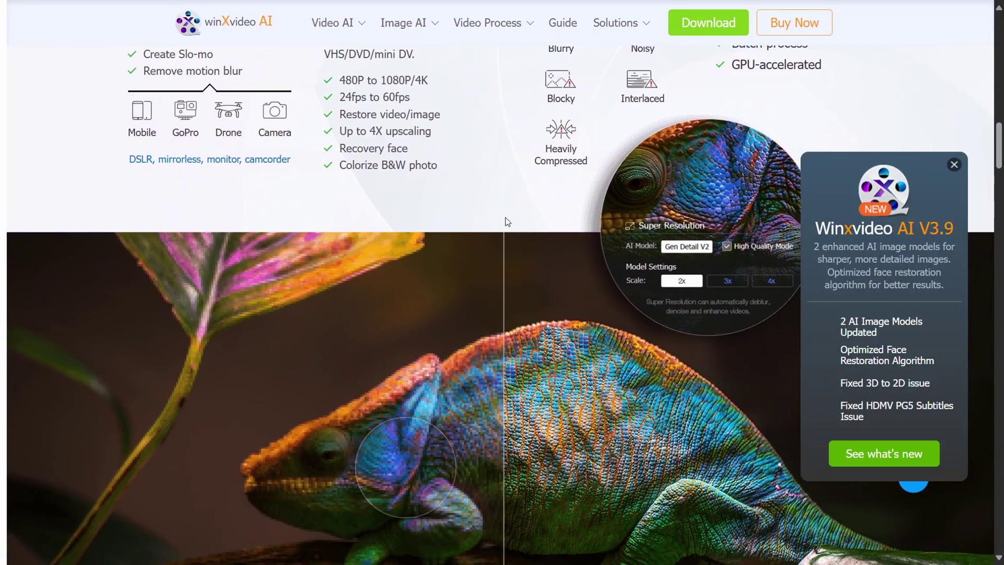
- Dismiss the V3.9 promo popup and continue down to the features section
{"action": "left_click", "coordinate": [954, 164]}
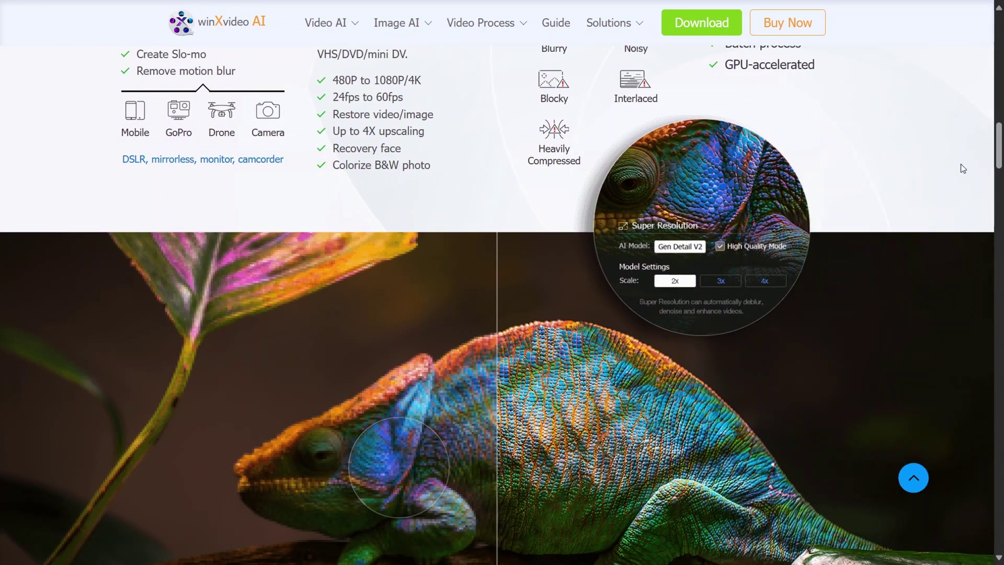
{"action": "scroll", "coordinate": [961, 164], "scroll_direction": "down", "scroll_amount": 2}
{"action": "scroll", "coordinate": [961, 164], "scroll_direction": "down", "scroll_amount": 7}
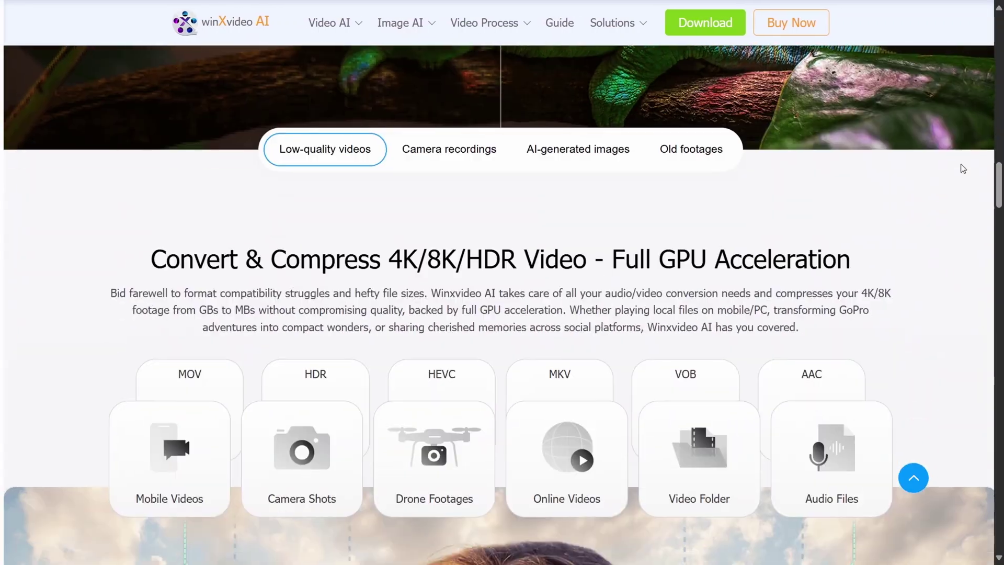
{"action": "scroll", "coordinate": [962, 165], "scroll_direction": "down", "scroll_amount": 6}
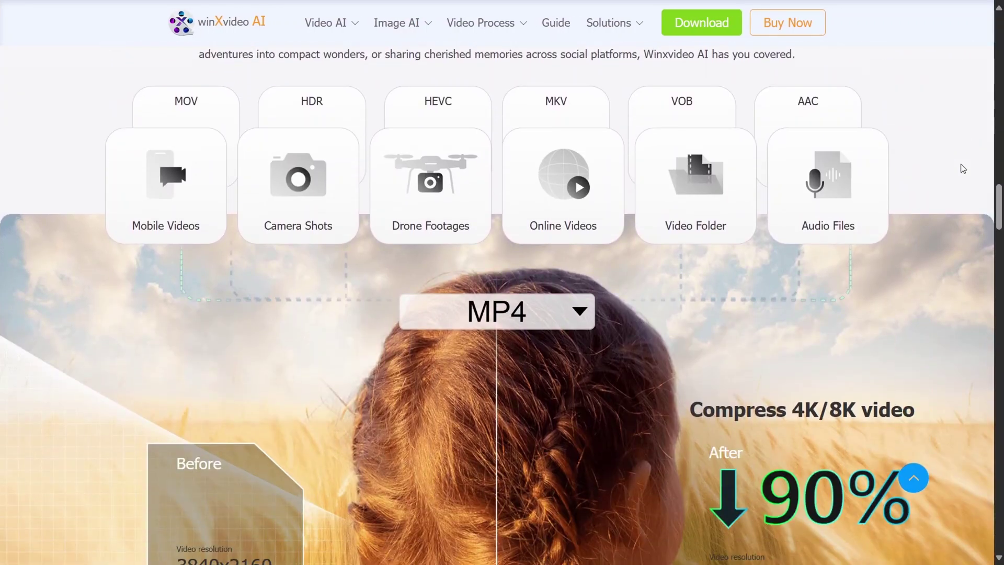
{"action": "scroll", "coordinate": [961, 168], "scroll_direction": "down", "scroll_amount": 5}
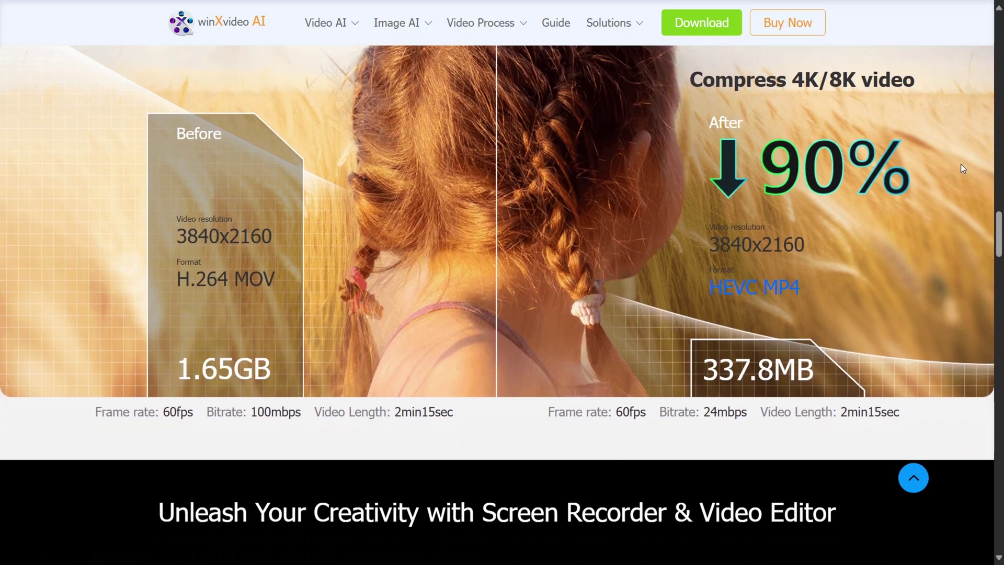
{"action": "scroll", "coordinate": [961, 164], "scroll_direction": "down", "scroll_amount": 9}
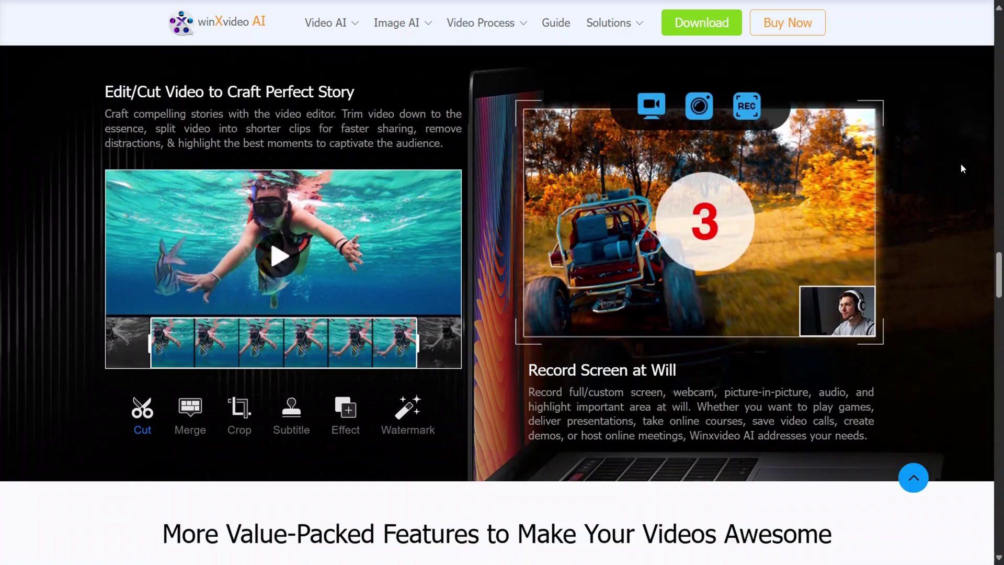
{"action": "scroll", "coordinate": [961, 168], "scroll_direction": "down", "scroll_amount": 7}
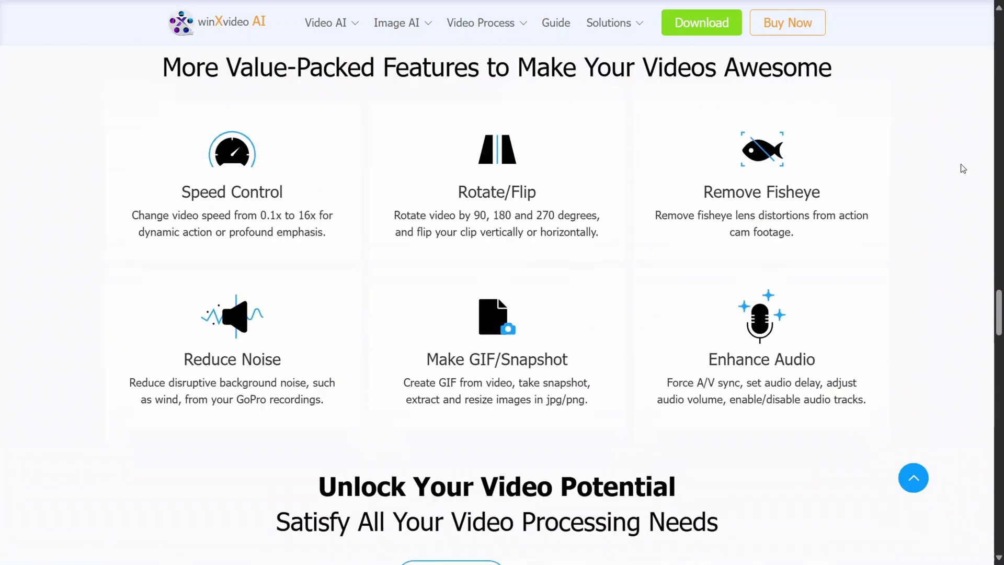
{"action": "scroll", "coordinate": [961, 166], "scroll_direction": "down", "scroll_amount": 8}
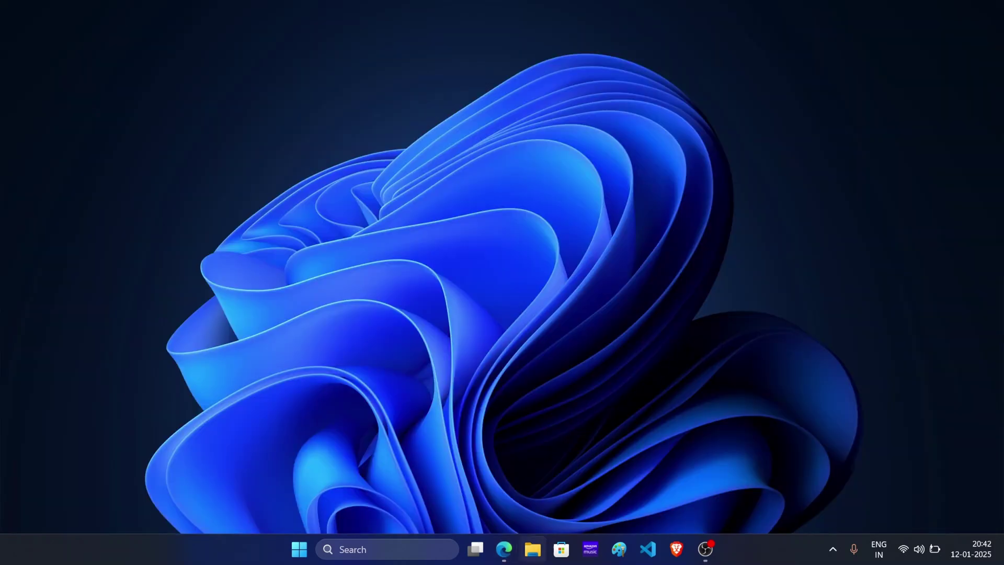
- Install Winxvideo AI from winxvideo-ai.exe in Downloads, then search Start for 'winxvideo AI'
{"action": "left_click", "coordinate": [539, 558]}
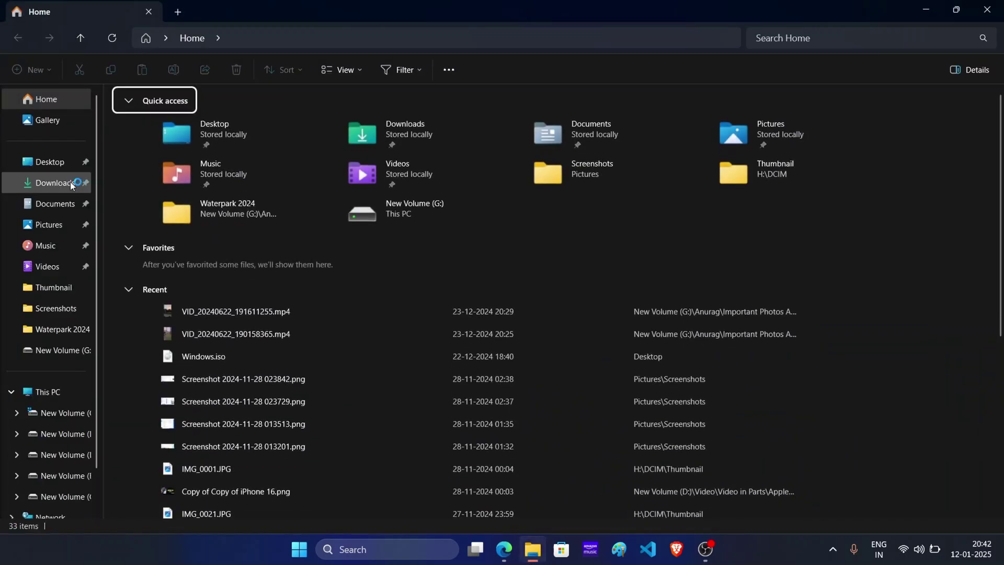
{"action": "left_click", "coordinate": [70, 181]}
{"action": "double_click", "coordinate": [136, 139]}
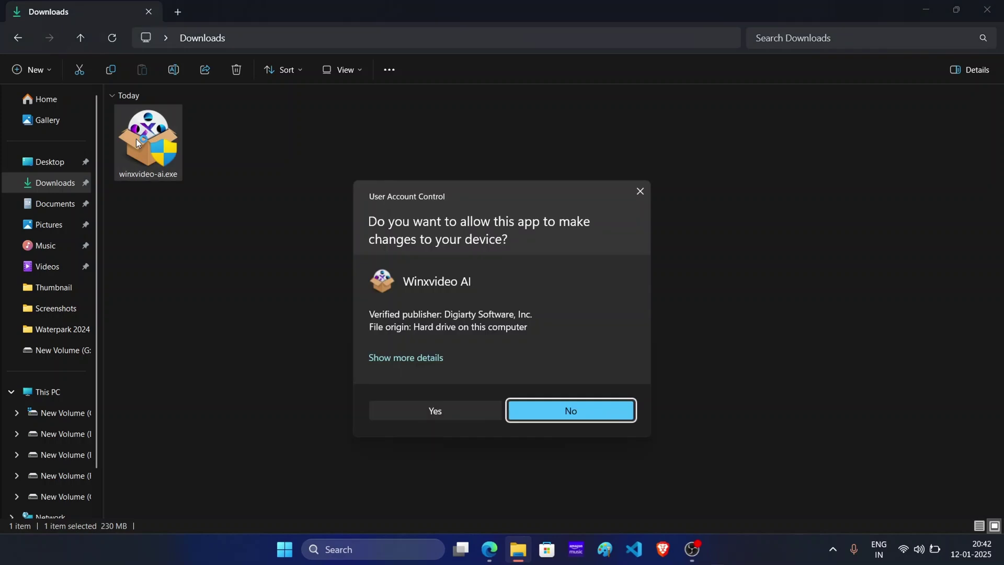
{"action": "left_click", "coordinate": [447, 411]}
{"action": "left_click", "coordinate": [521, 306]}
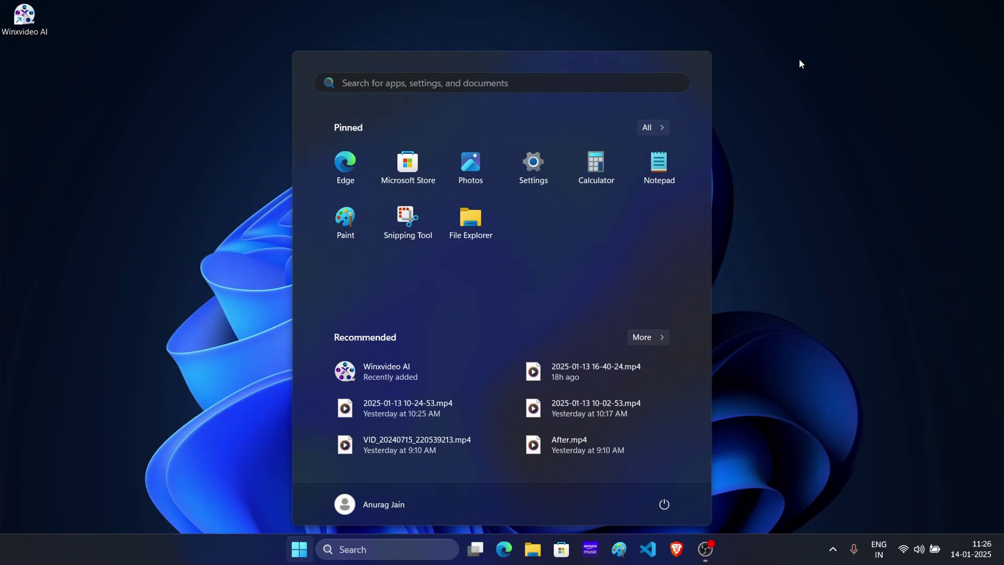
{"action": "type", "text": "winxvideo AI"}
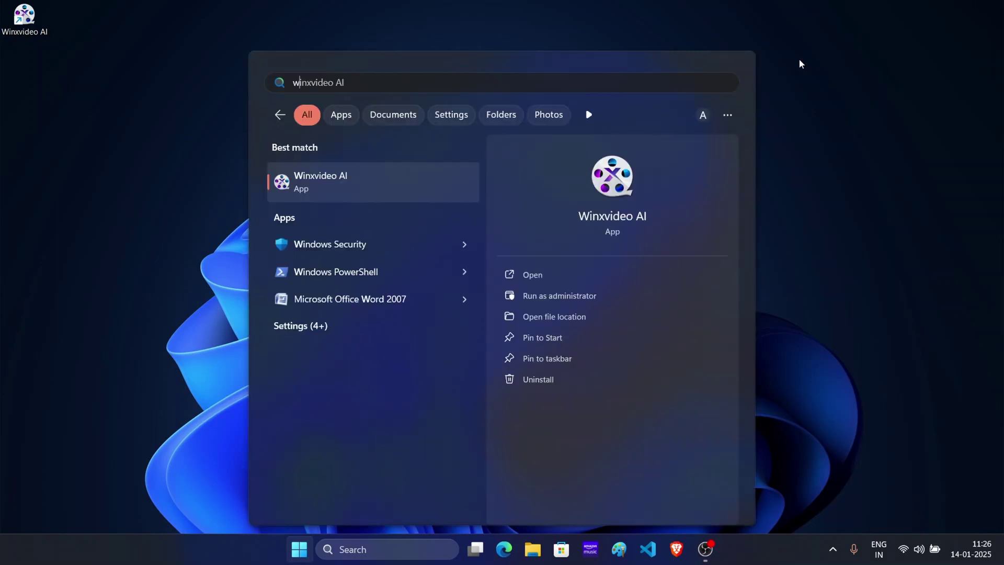
- Launch Winxvideo AI from the search results and close the trial registration notice
{"action": "key", "text": "Return"}
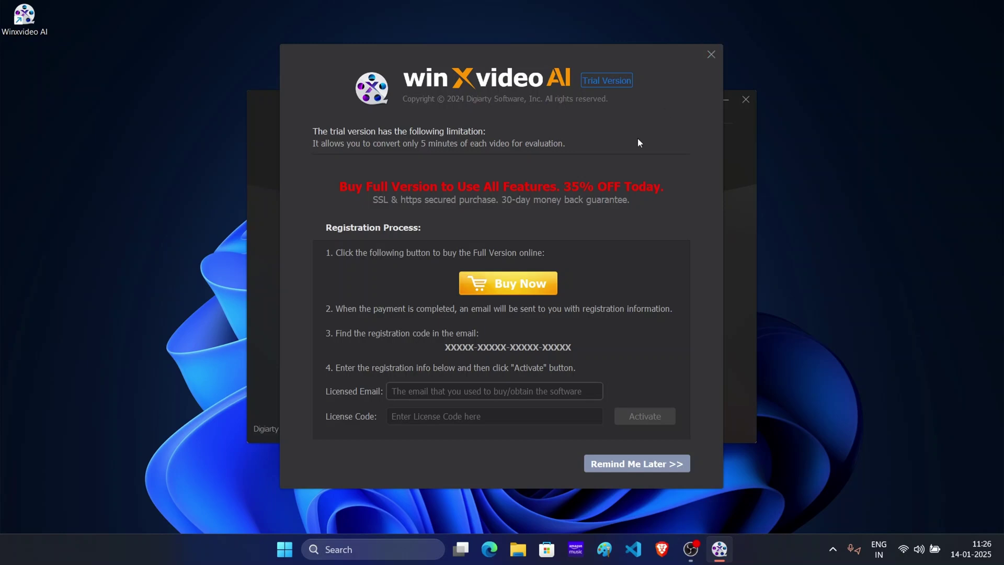
{"action": "left_click", "coordinate": [713, 52]}
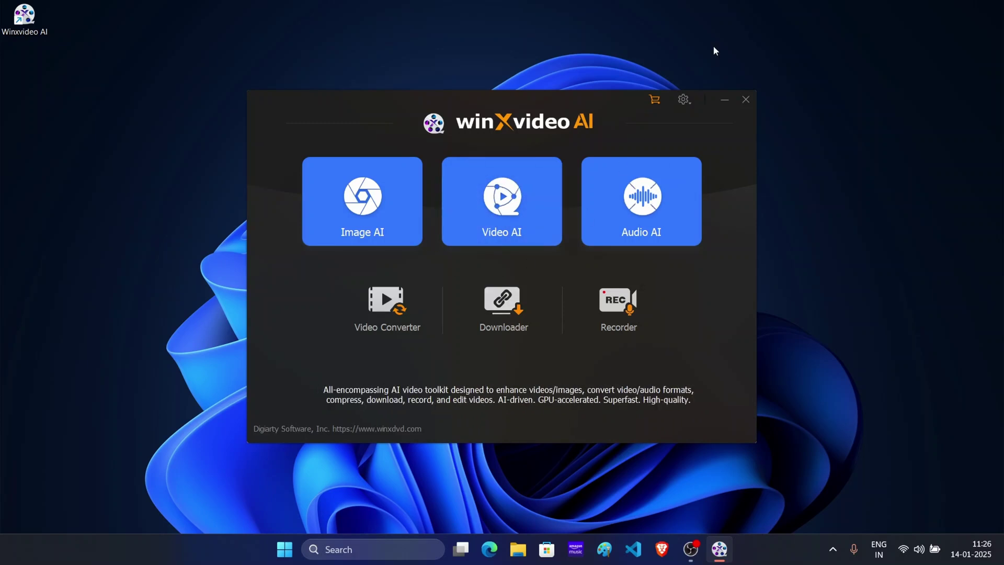
- In Video AI, load 'cod red light green light (1).mp4' from the Downloads folder
{"action": "left_click", "coordinate": [521, 203]}
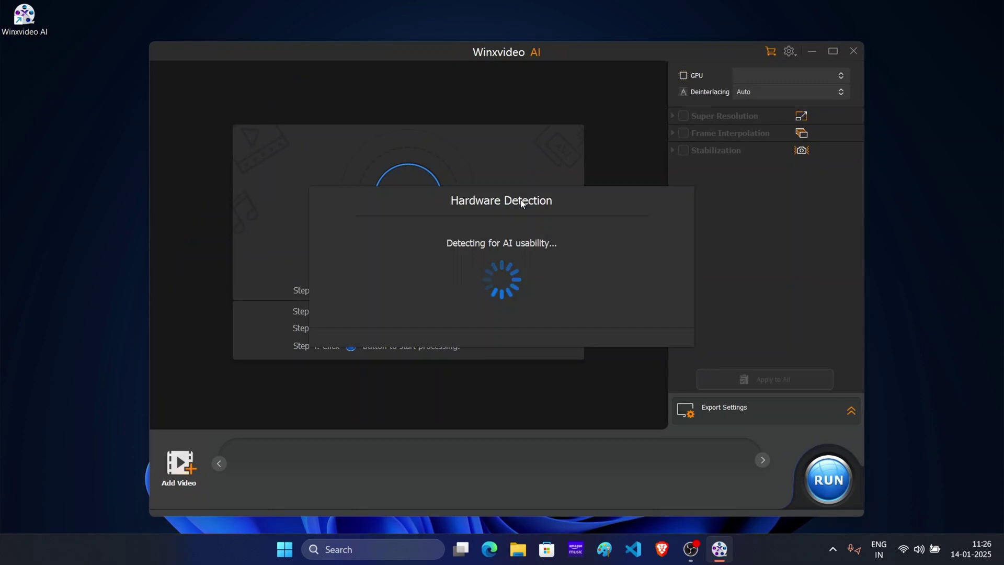
{"action": "left_click", "coordinate": [180, 463]}
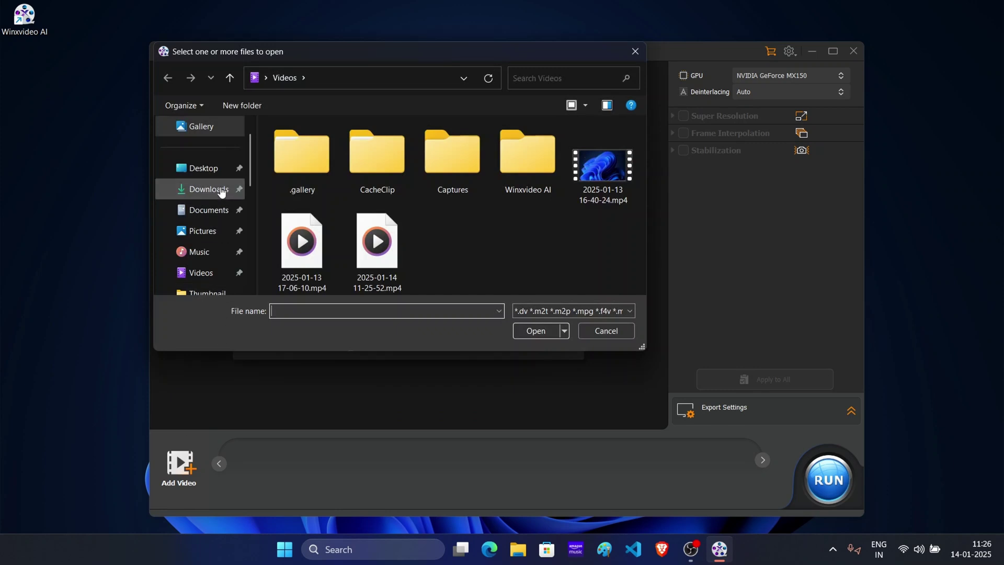
{"action": "left_click", "coordinate": [218, 187]}
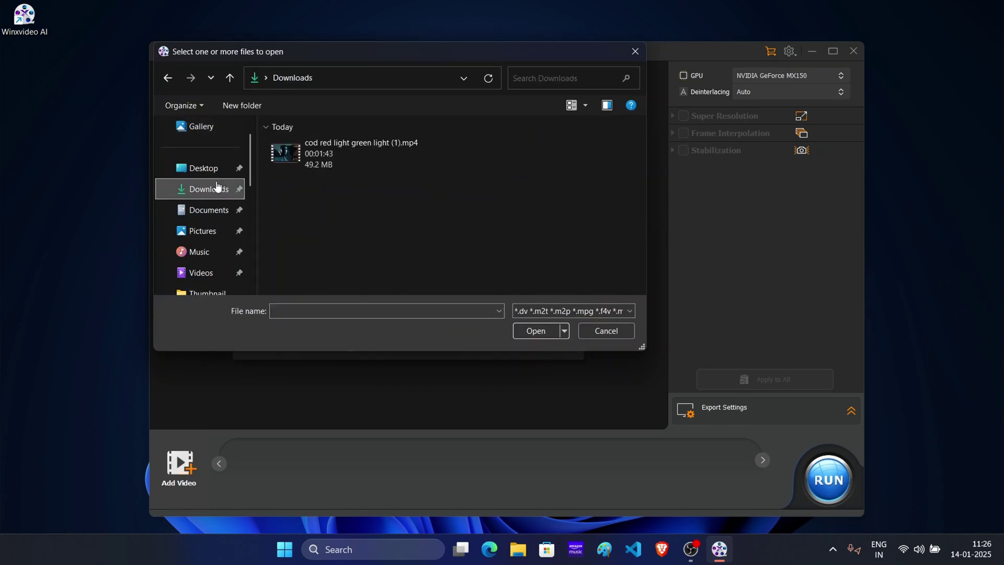
{"action": "left_click", "coordinate": [323, 152]}
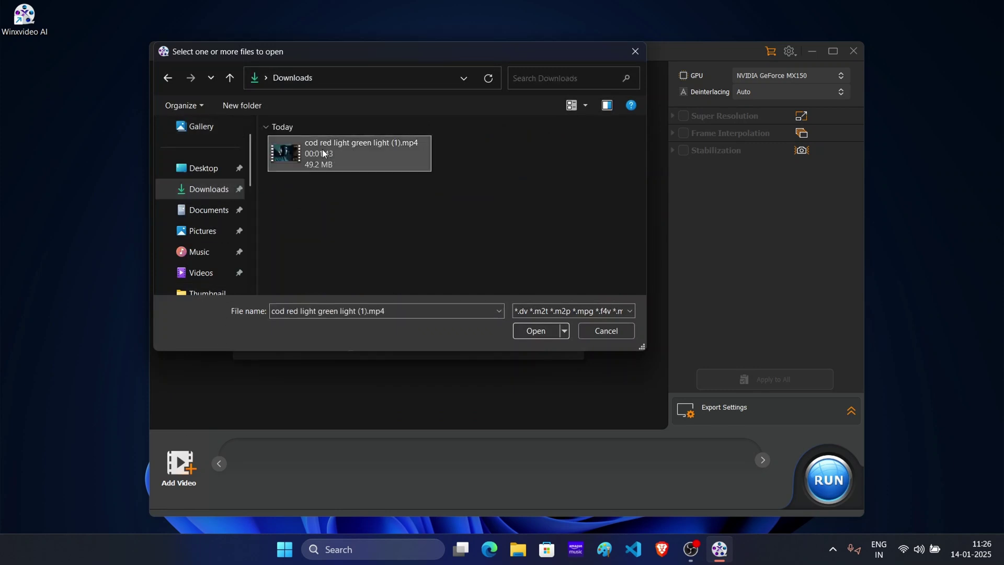
{"action": "left_click", "coordinate": [534, 328]}
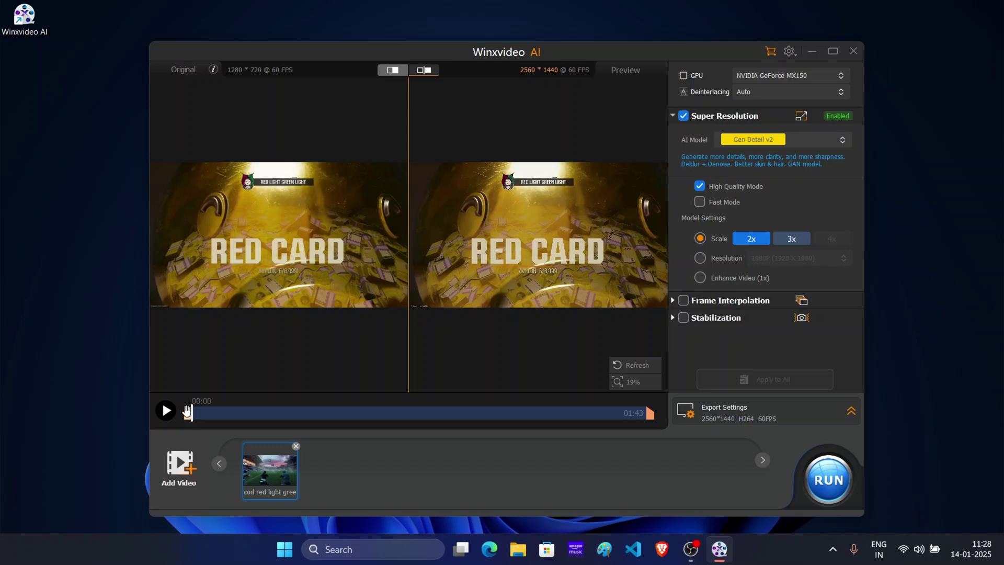
- Scrub the clip preview to around 01:23, keep the NVIDIA GeForce MX150 GPU, and list AI models
{"action": "mouse_move", "coordinate": [194, 413]}
{"action": "left_mouse_down"}
{"action": "mouse_move", "coordinate": [234, 415]}
{"action": "mouse_move", "coordinate": [192, 413]}
{"action": "left_mouse_up"}
{"action": "mouse_move", "coordinate": [641, 413]}
{"action": "left_mouse_down"}
{"action": "mouse_move", "coordinate": [561, 413]}
{"action": "mouse_move", "coordinate": [649, 413]}
{"action": "left_mouse_up"}
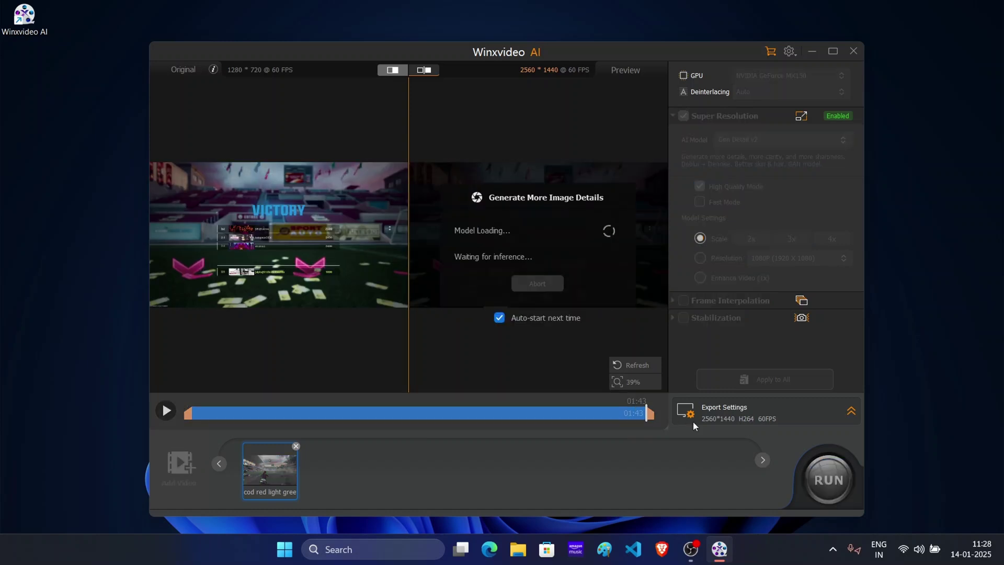
{"action": "left_click", "coordinate": [810, 78]}
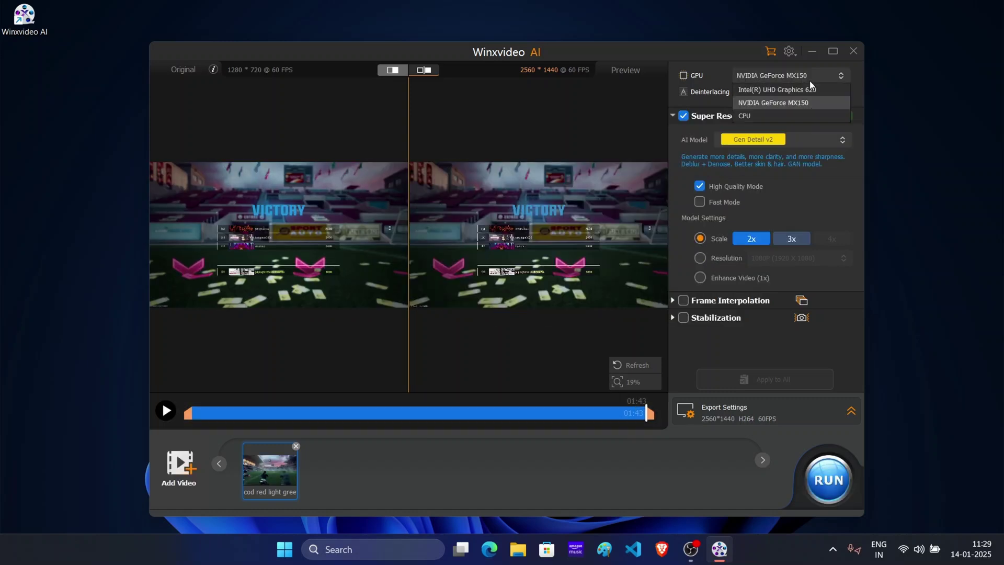
{"action": "left_click", "coordinate": [766, 74]}
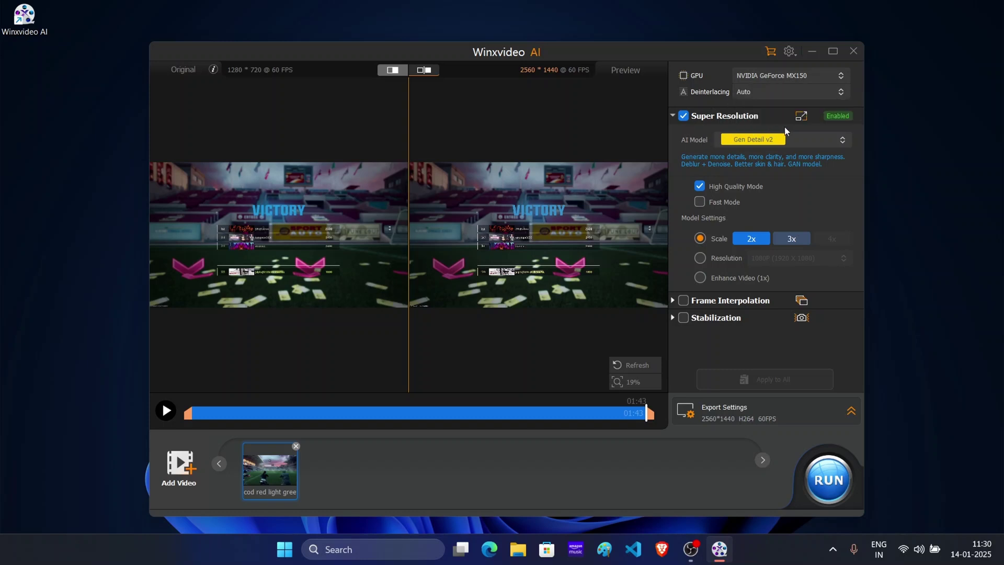
{"action": "left_click", "coordinate": [783, 142]}
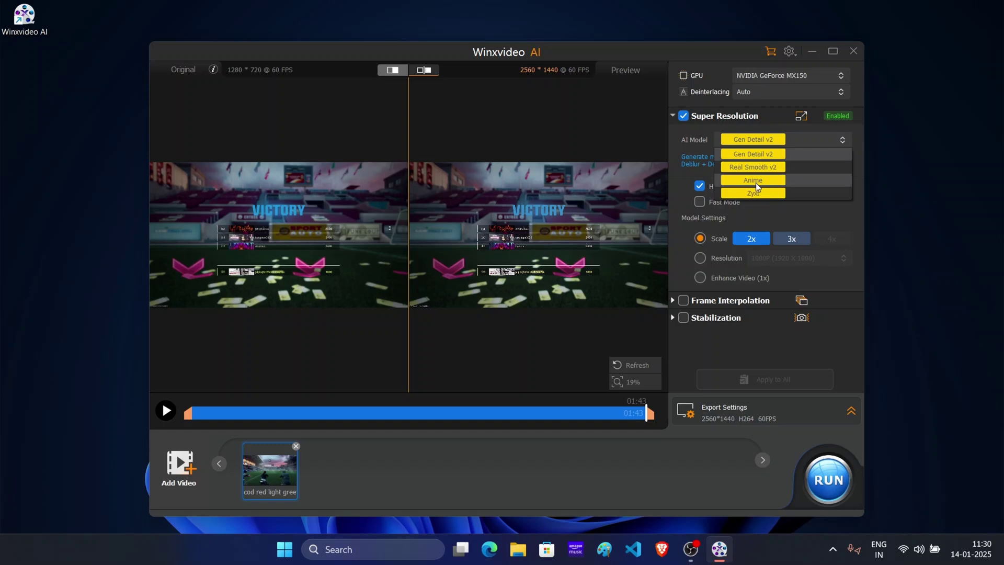
- Choose the Zyxt model at 3x scale for 3840x2160 output
{"action": "left_click", "coordinate": [808, 192]}
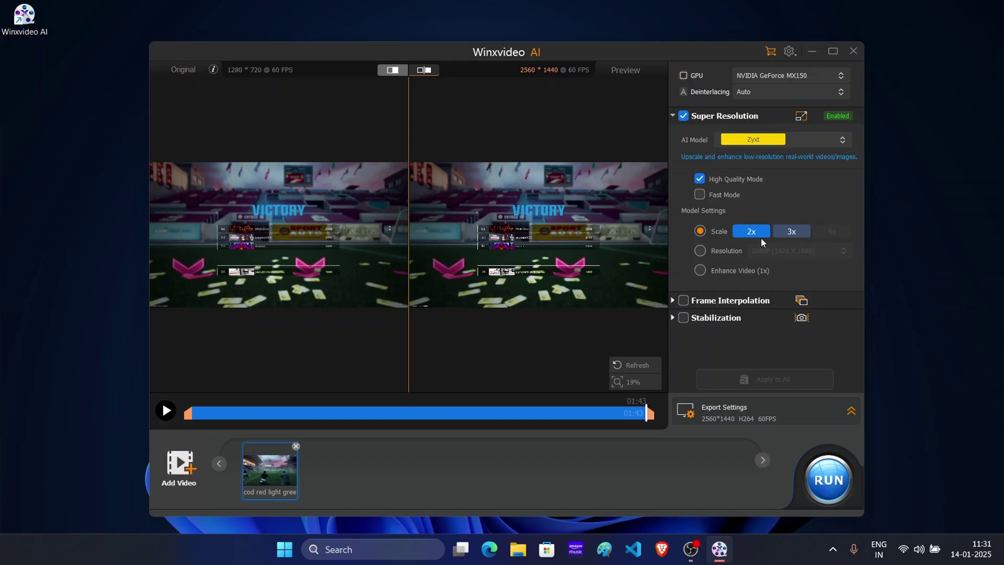
{"action": "left_click", "coordinate": [791, 238]}
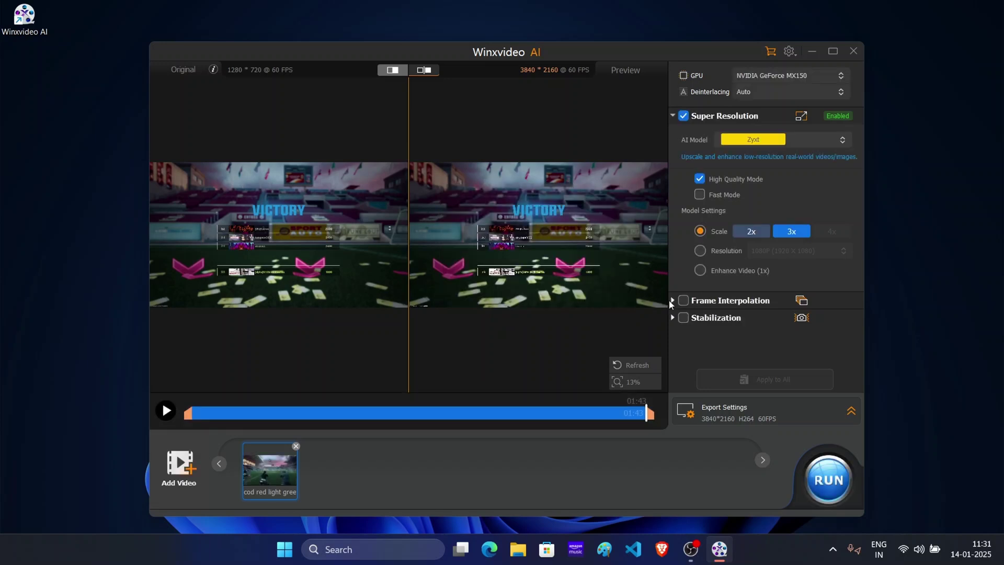
- Expand Frame Interpolation, Stabilization and Export Settings, keeping H264 and the Winxvideo AI output folder
{"action": "left_click", "coordinate": [672, 300]}
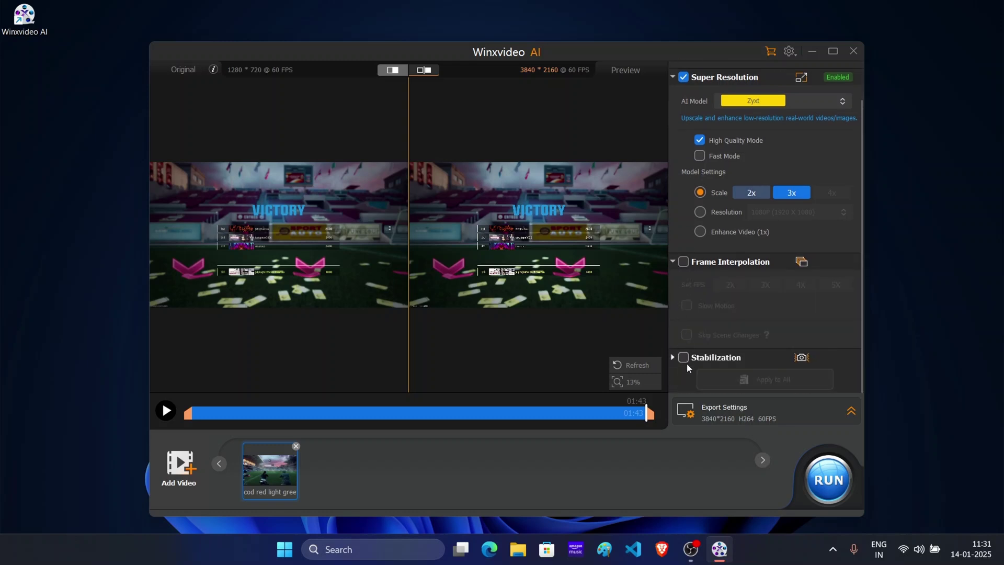
{"action": "left_click", "coordinate": [672, 358]}
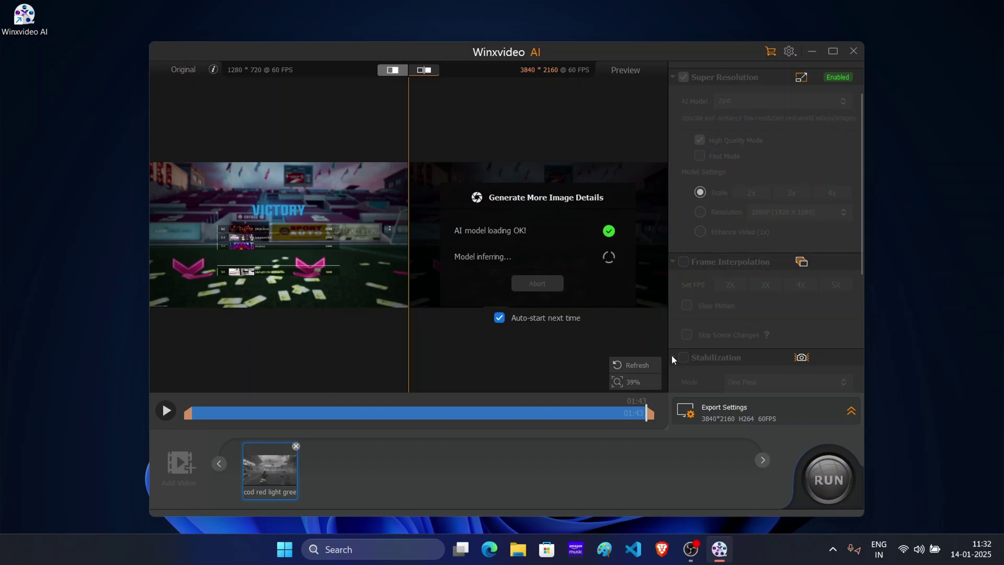
{"action": "left_click", "coordinate": [764, 410]}
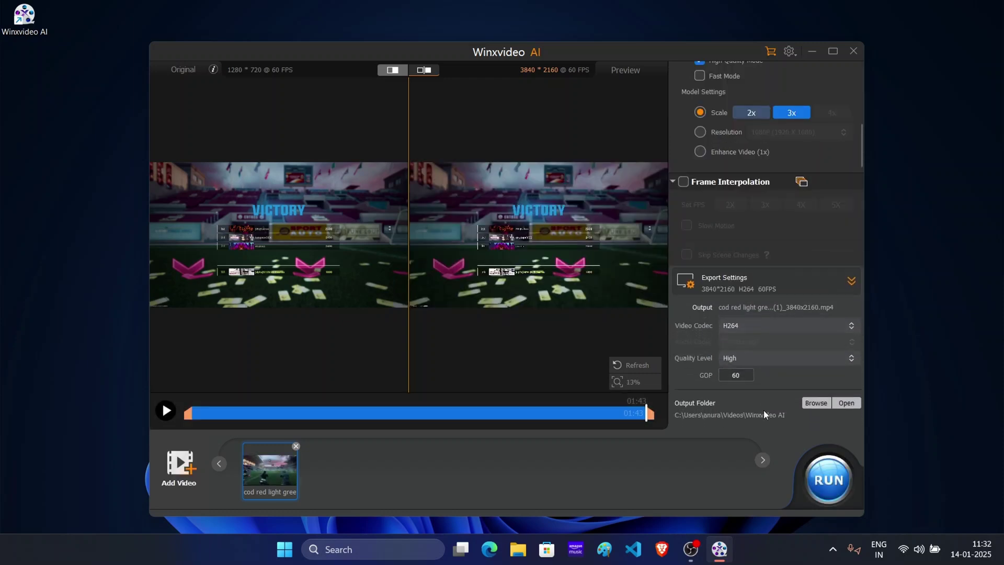
{"action": "left_click", "coordinate": [752, 321]}
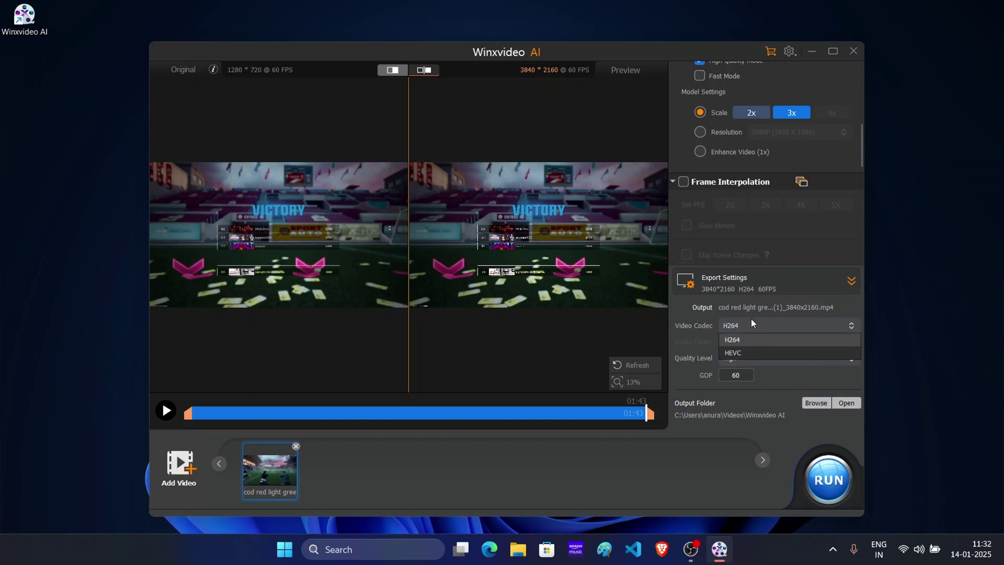
{"action": "left_click", "coordinate": [740, 337]}
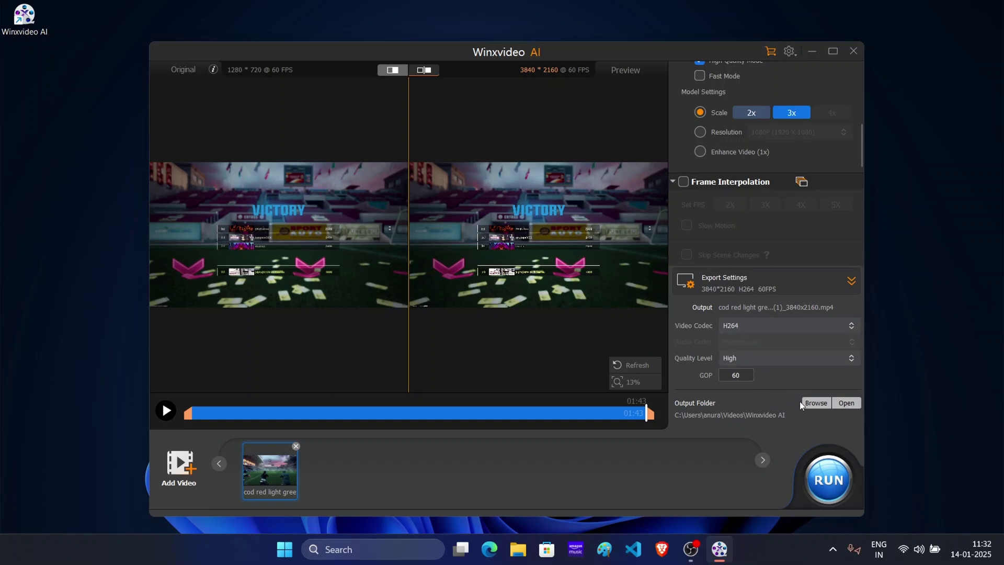
{"action": "left_click", "coordinate": [816, 403]}
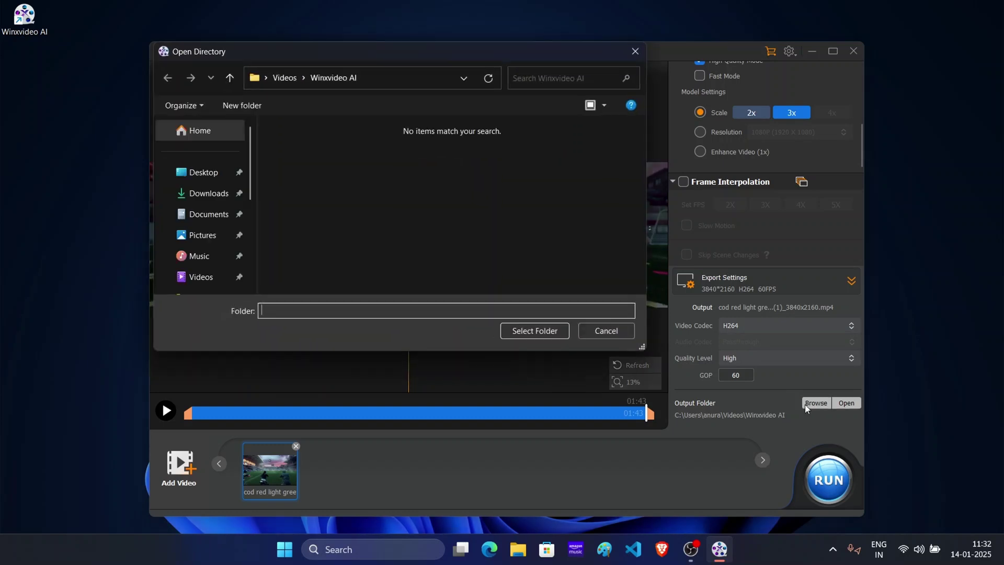
{"action": "left_click", "coordinate": [529, 334]}
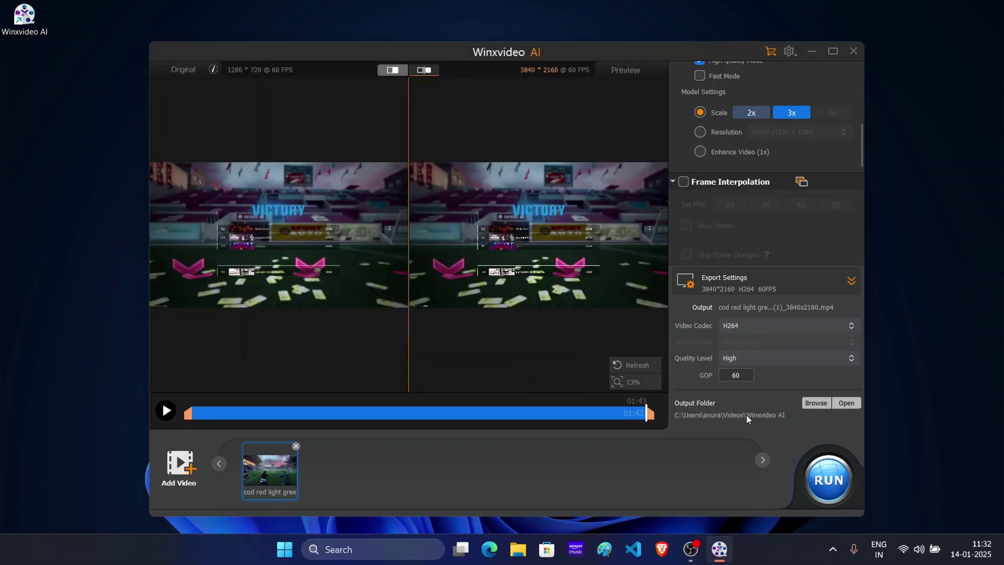
- Start the 3840x2160 export, continuing past the trial version notice
{"action": "left_click", "coordinate": [835, 484]}
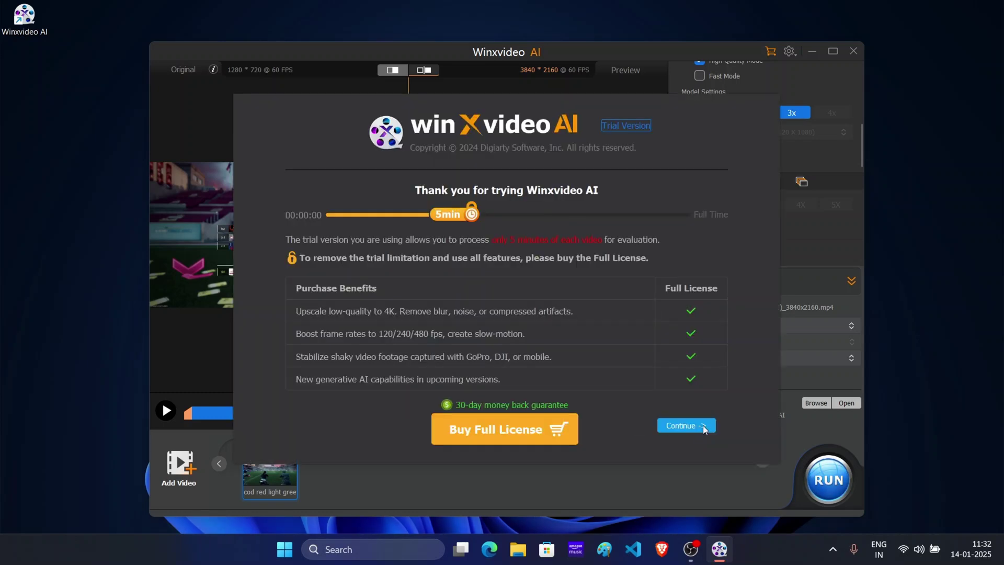
{"action": "left_click", "coordinate": [703, 426]}
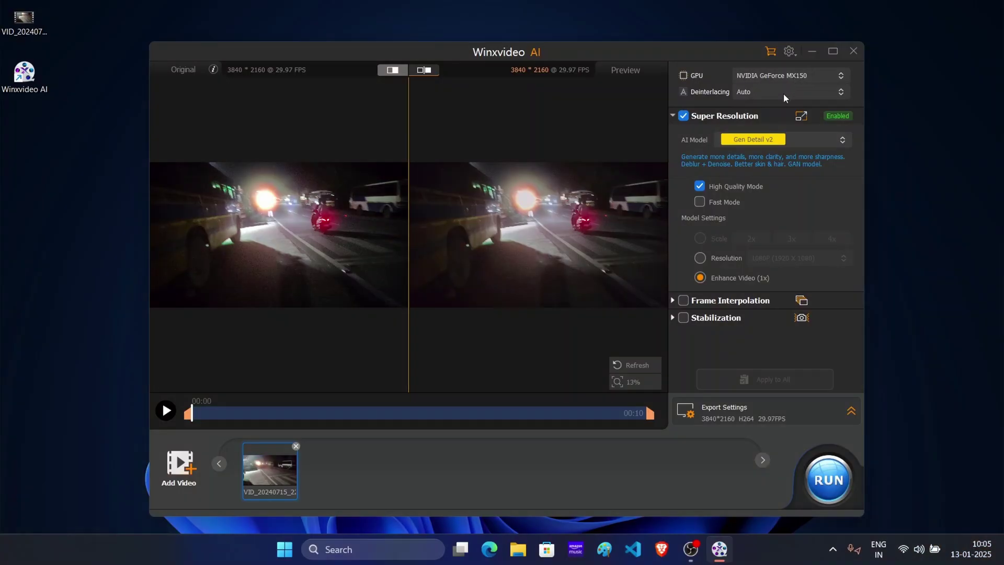
- Review the Deinterlacing options and leave it set to Auto
{"action": "left_click", "coordinate": [783, 92]}
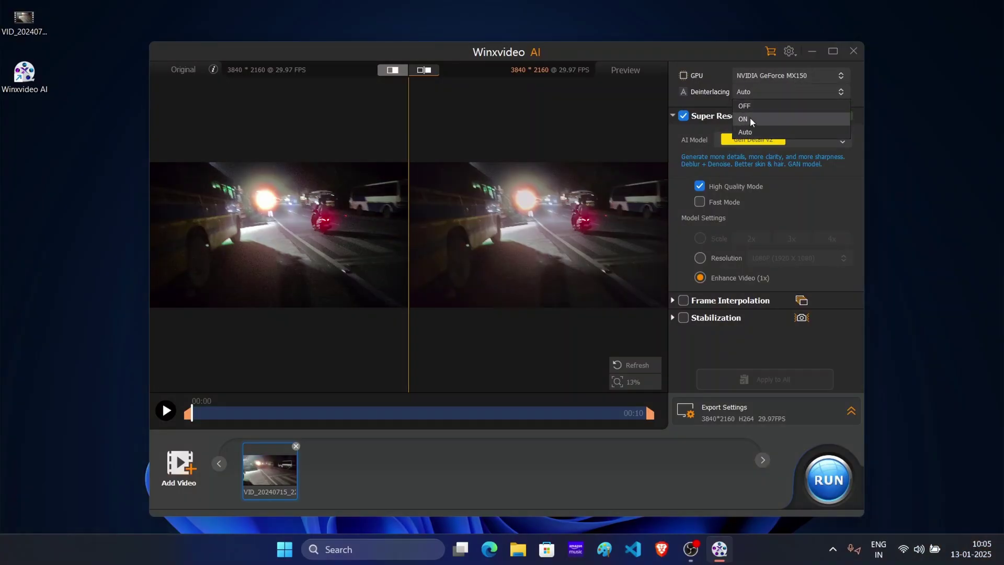
{"action": "left_click", "coordinate": [708, 96]}
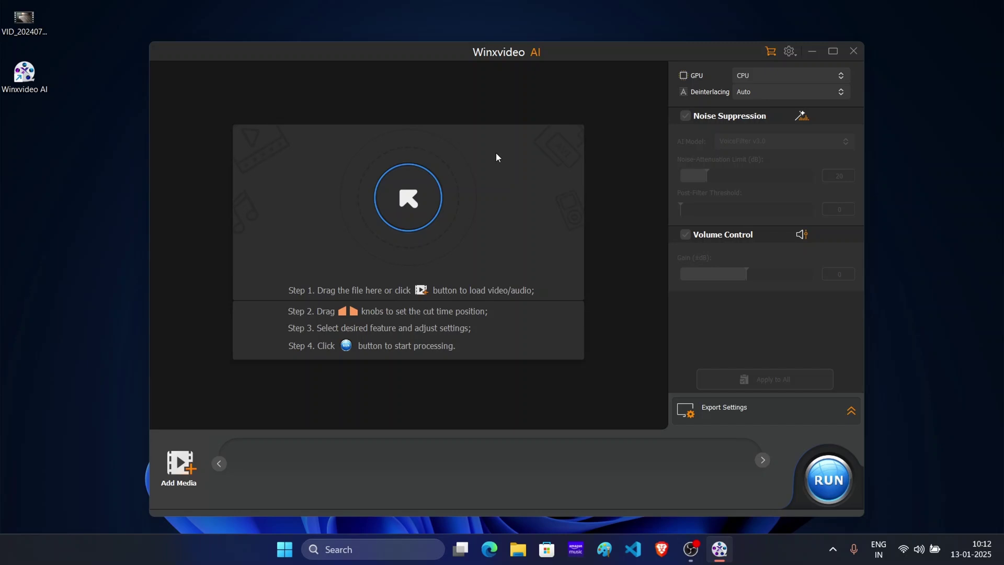